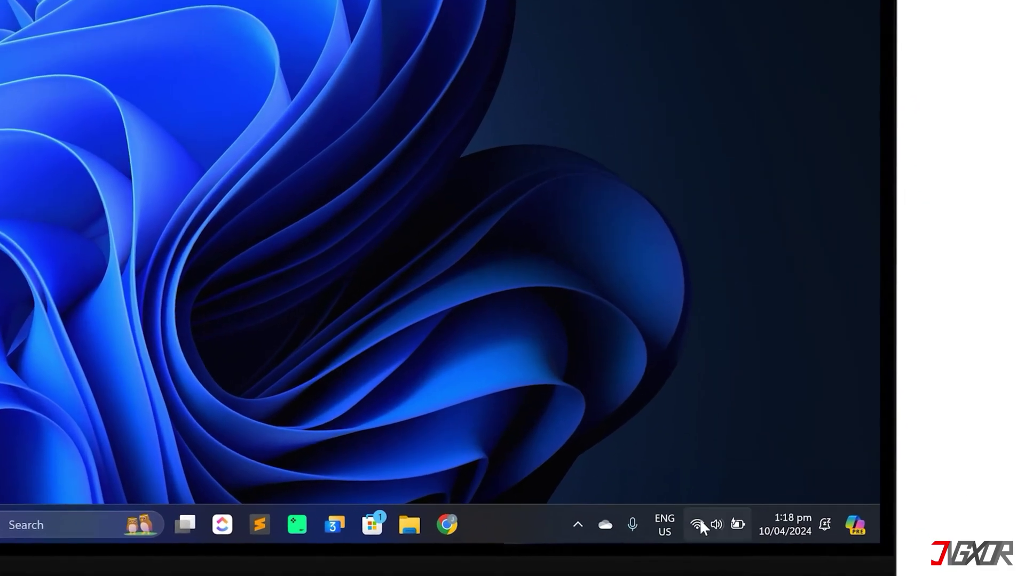
Turn on Bluetooth in quick settings and open the Sound settings page.
left_click(699, 518)
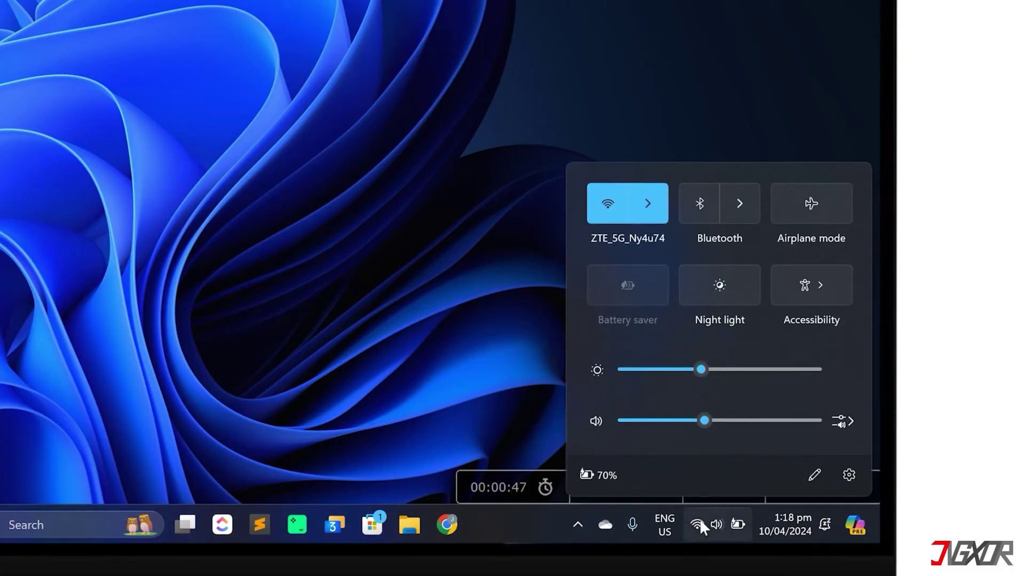
left_click(706, 209)
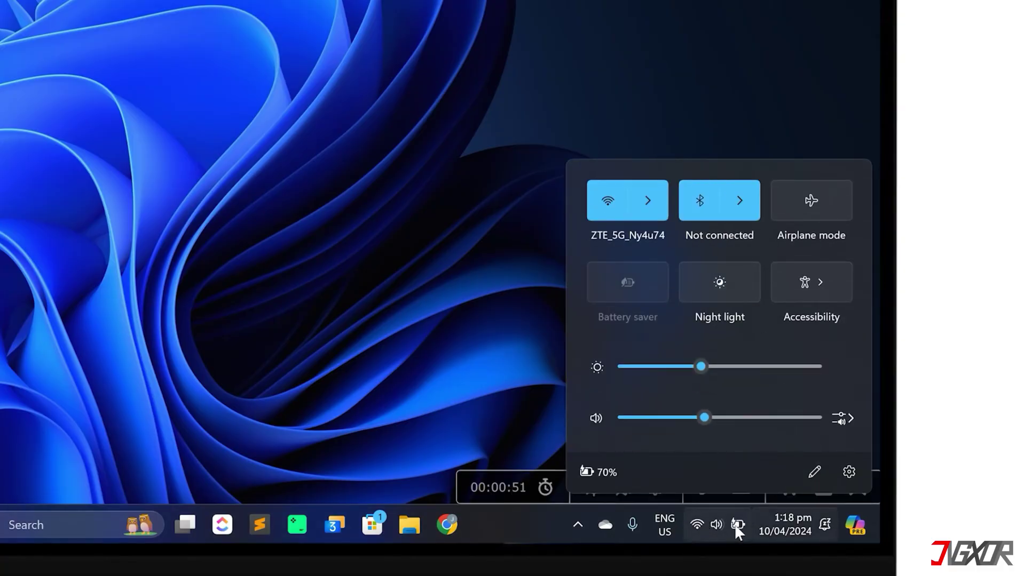
right_click(712, 524)
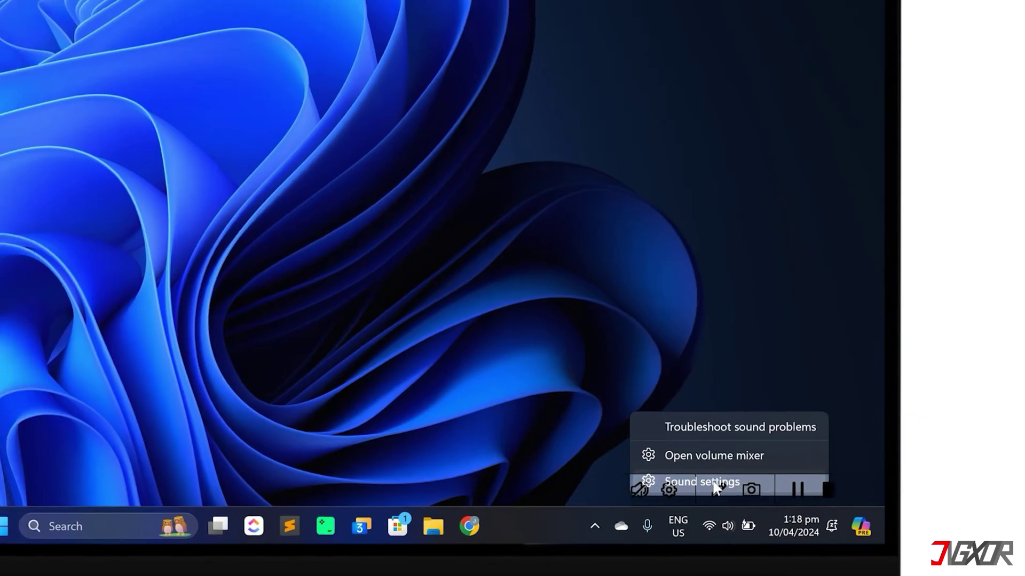
left_click(704, 479)
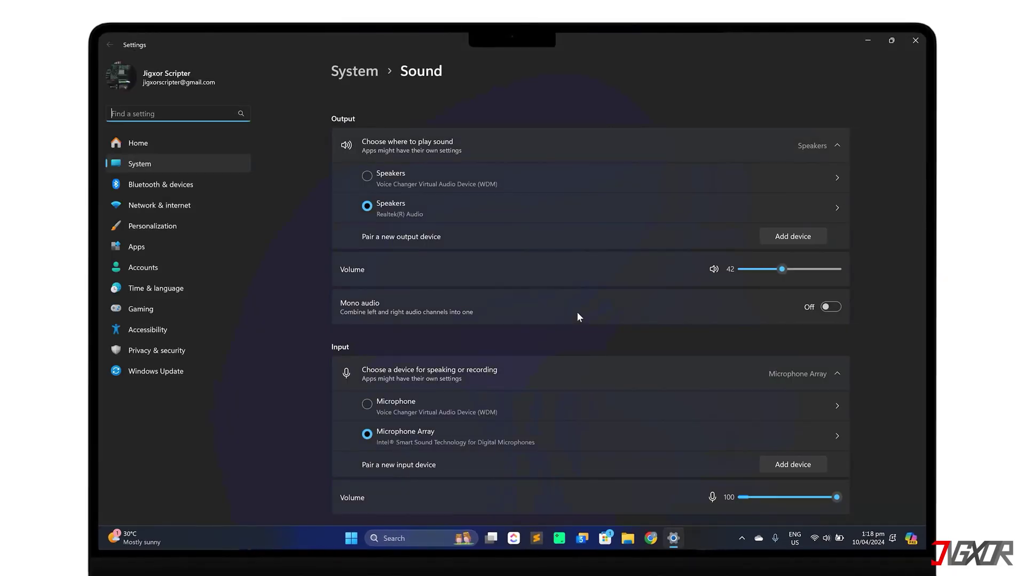
scroll(576, 311, "down", 2)
scroll(574, 315, "down", 4)
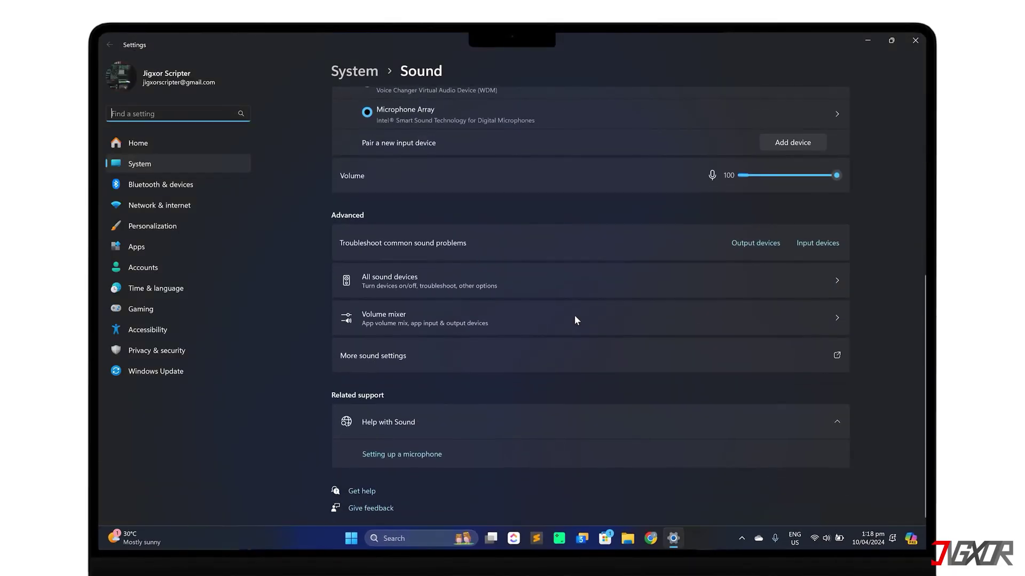
scroll(574, 315, "up", 2)
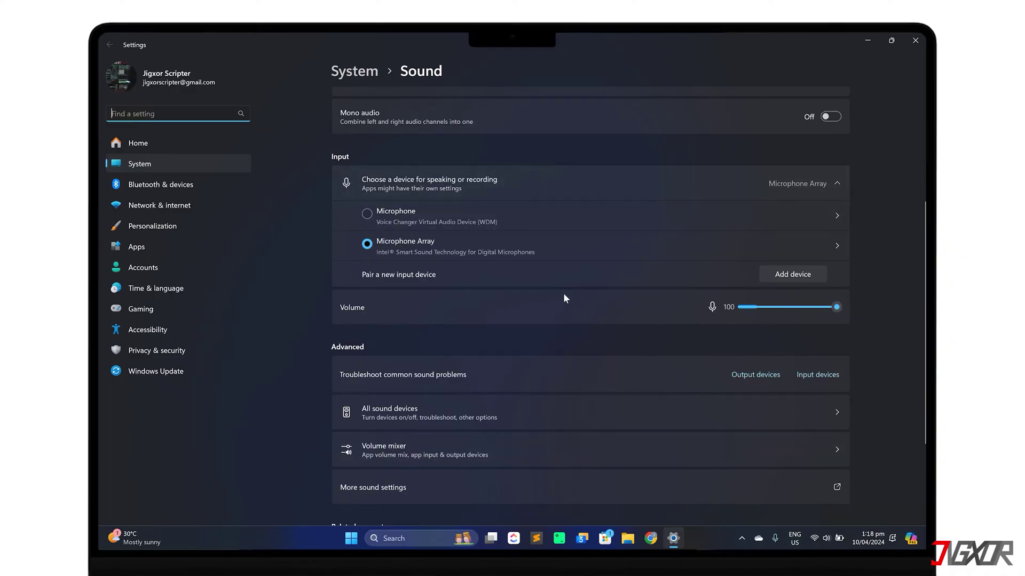
Pair and connect the JBL TUNE BEAM headset via Bluetooth from the Input section's Add device.
left_click(781, 274)
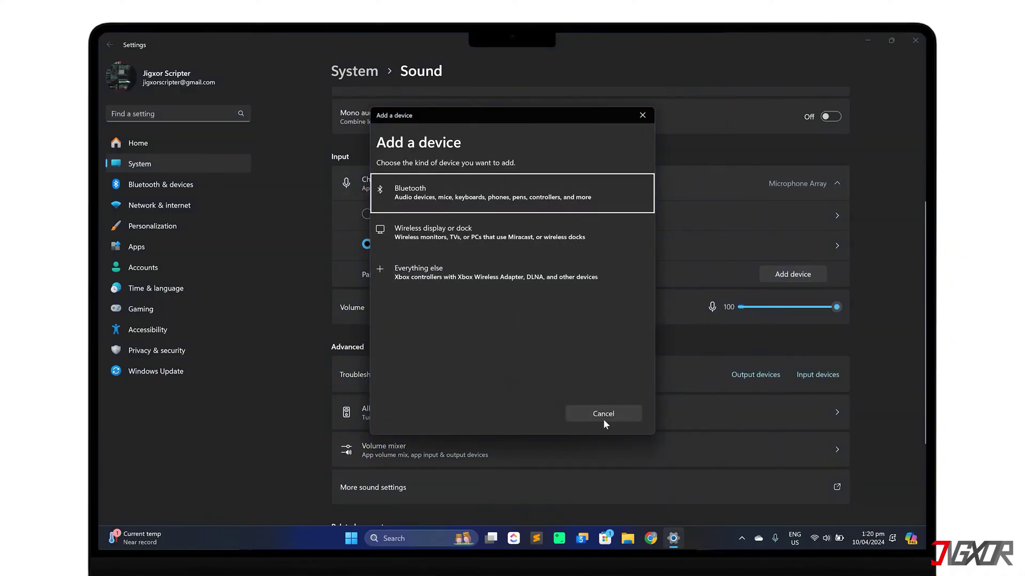
left_click(514, 195)
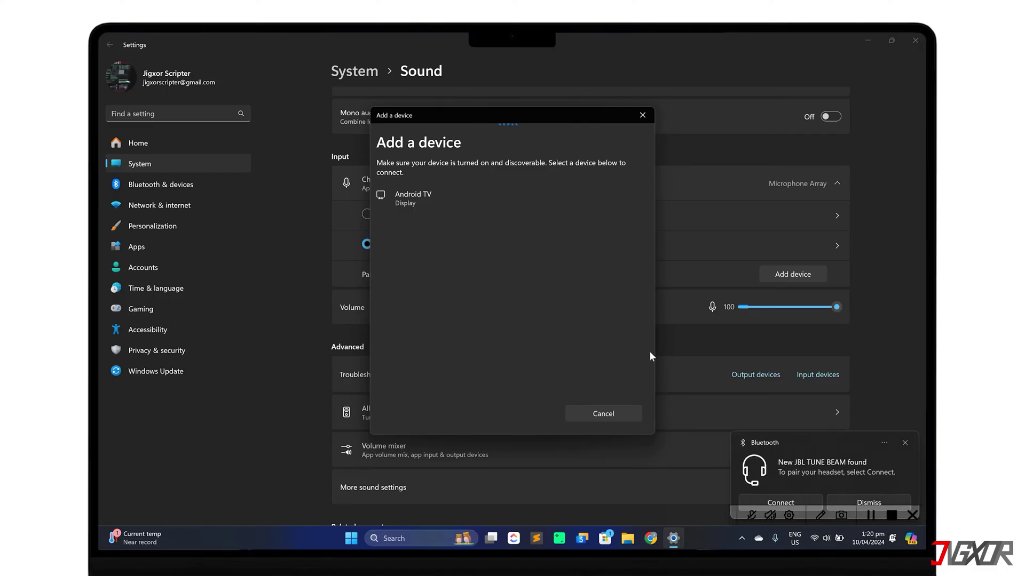
left_click(788, 503)
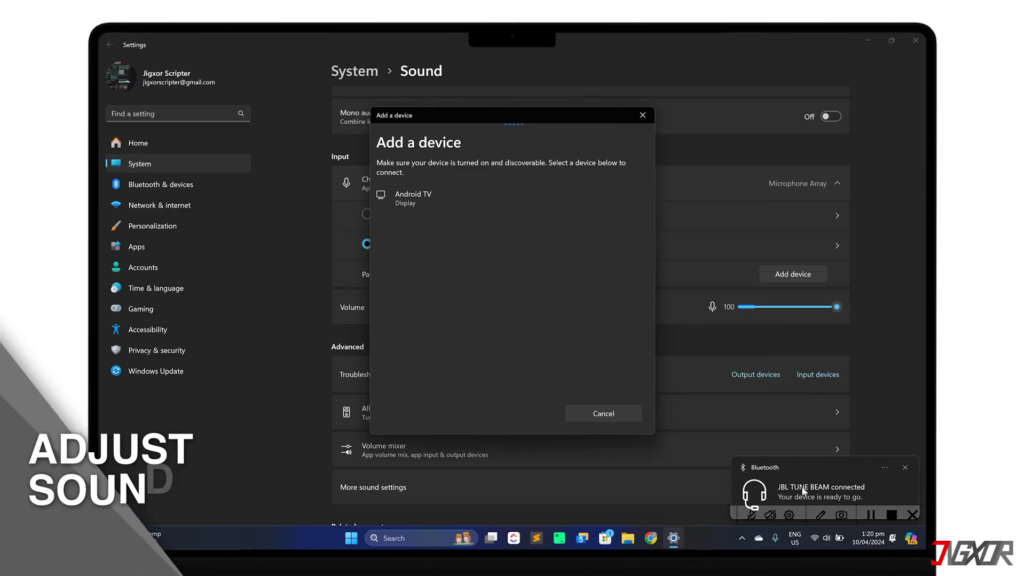
scroll(769, 425, "up", 1)
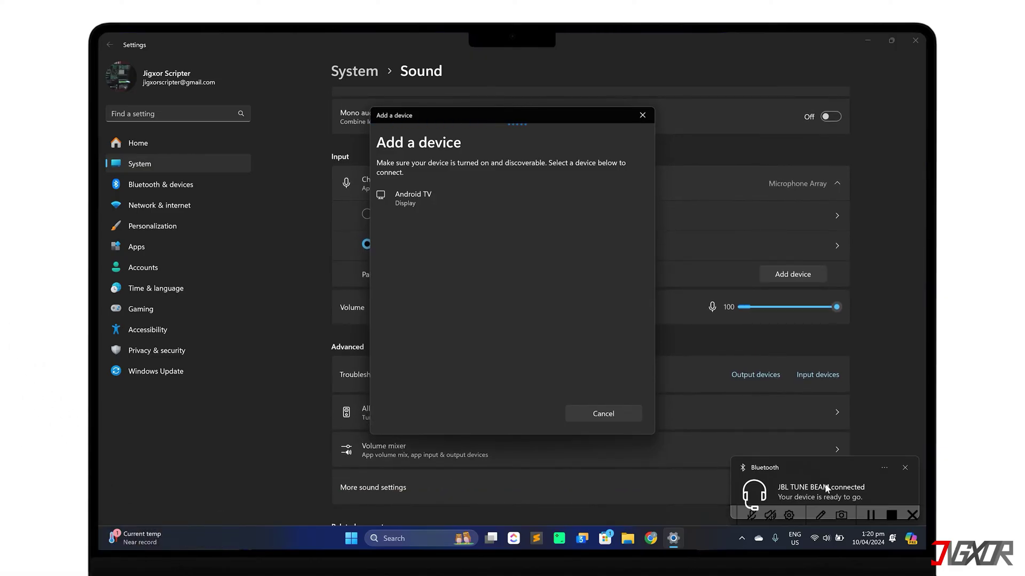
left_click(904, 468)
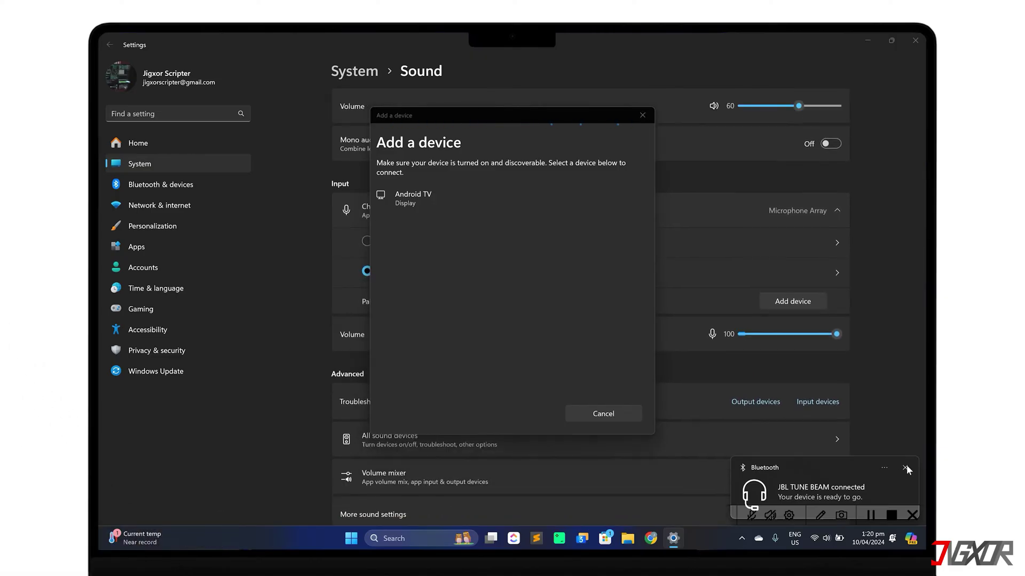
left_click(642, 114)
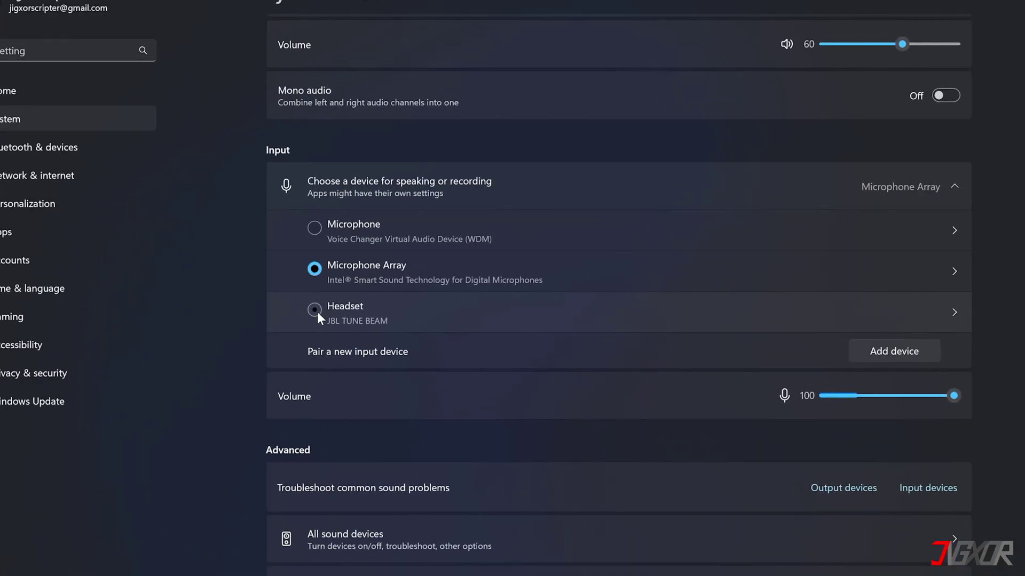
Select Headset (JBL TUNE BEAM) as the input device and open its properties.
left_click(368, 305)
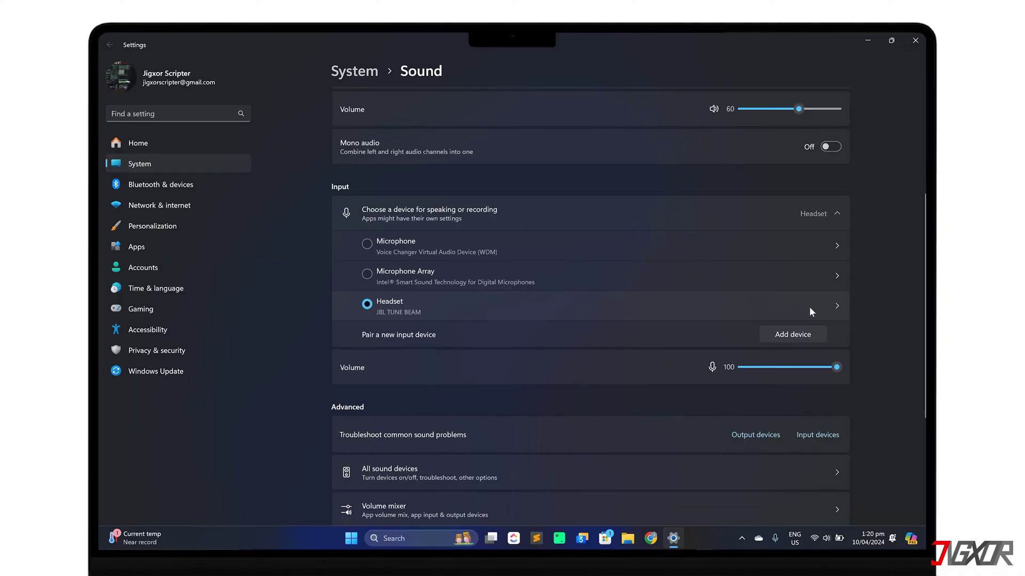
left_click(836, 305)
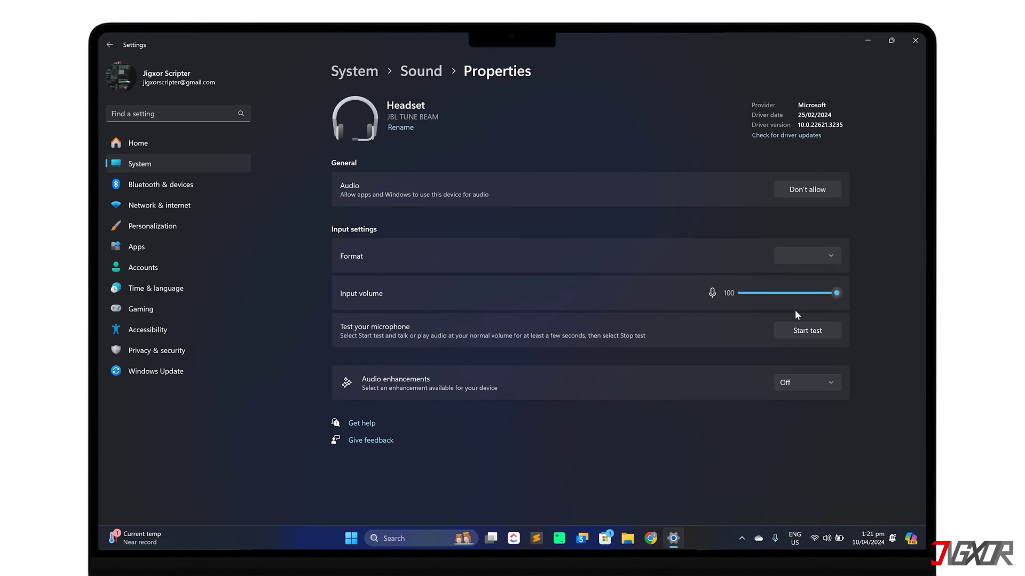
Test the headset microphone to a 78% total volume result, then close Settings.
left_click(803, 339)
left_click(803, 334)
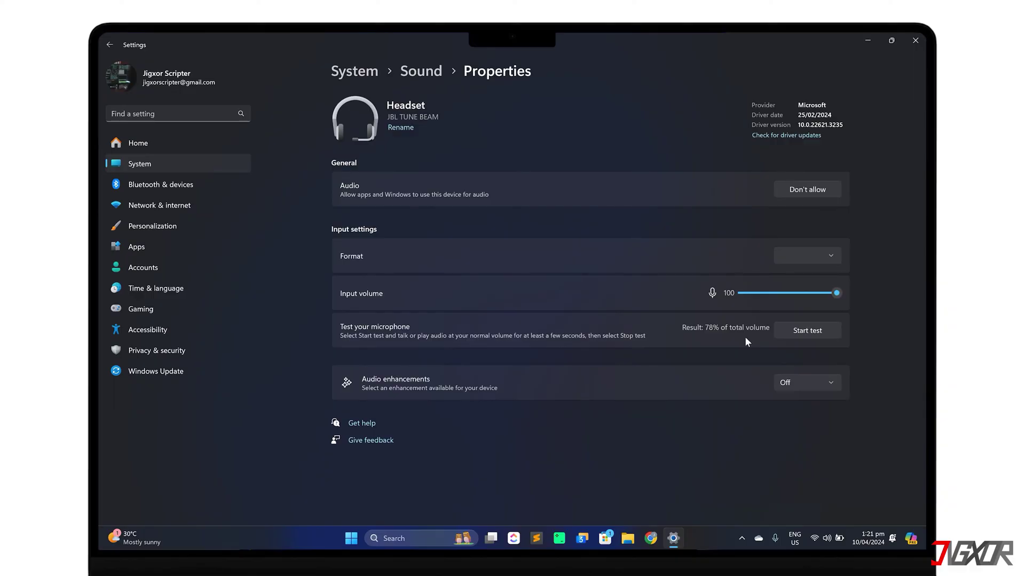
left_click(913, 40)
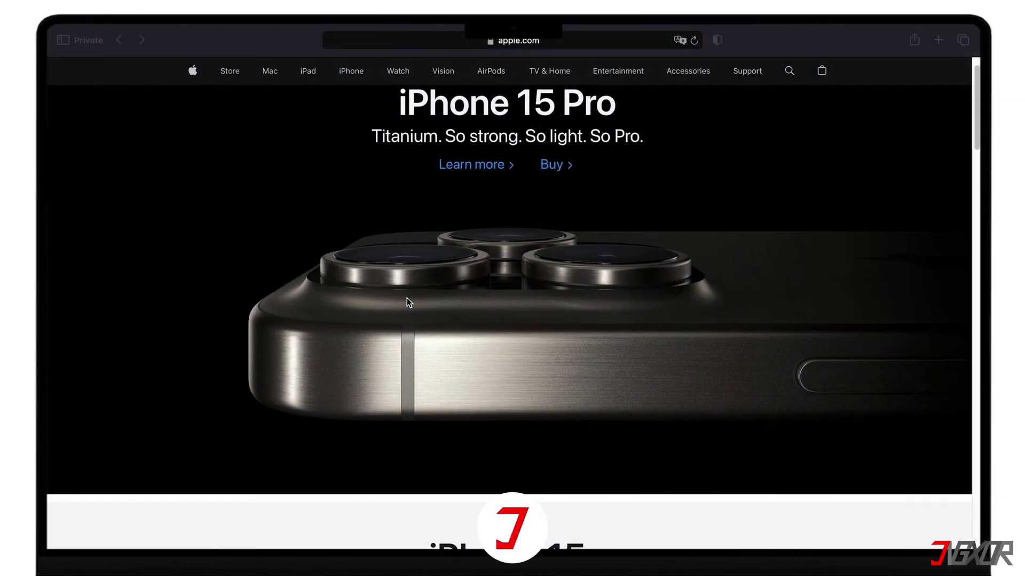
scroll(407, 298, "down", 1)
scroll(407, 299, "down", 1)
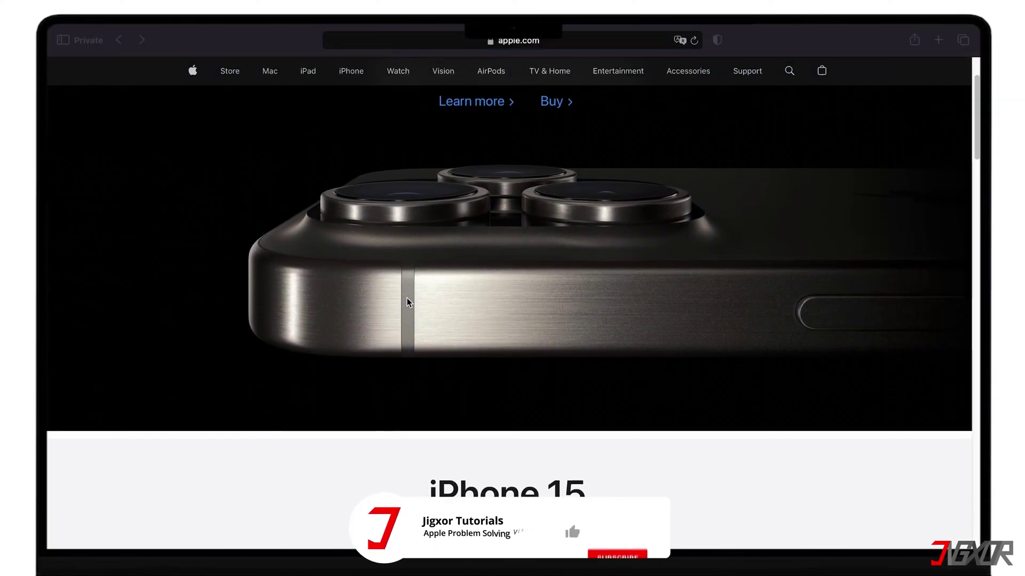
scroll(407, 302, "down", 1)
scroll(407, 302, "down", 1)
scroll(407, 302, "down", 1)
scroll(407, 302, "down", 1)
scroll(407, 301, "down", 1)
scroll(406, 299, "down", 1)
scroll(407, 300, "down", 1)
scroll(407, 300, "down", 1)
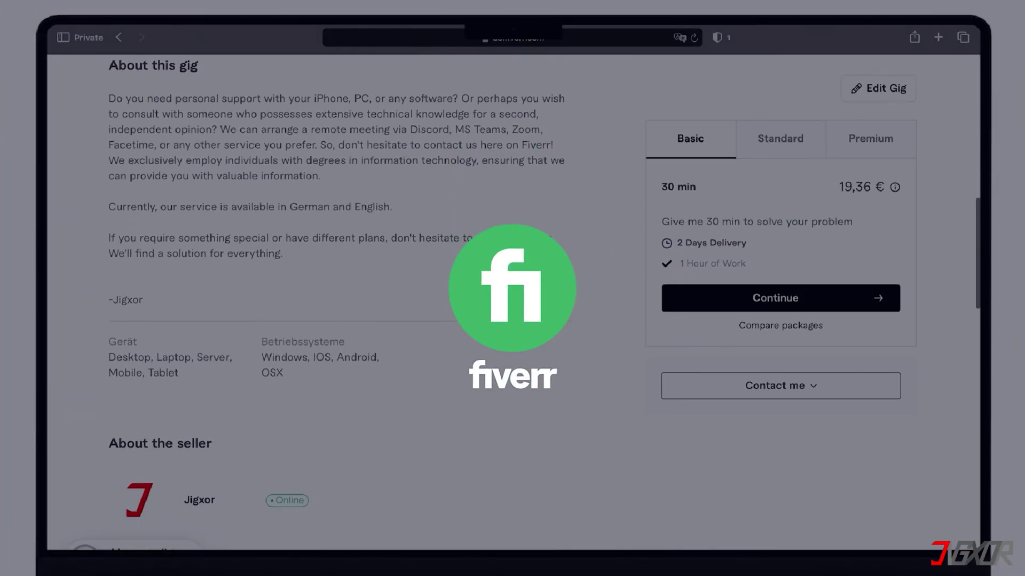
scroll(525, 292, "down", 10)
scroll(525, 292, "down", 3)
scroll(525, 292, "down", 2)
scroll(524, 292, "down", 3)
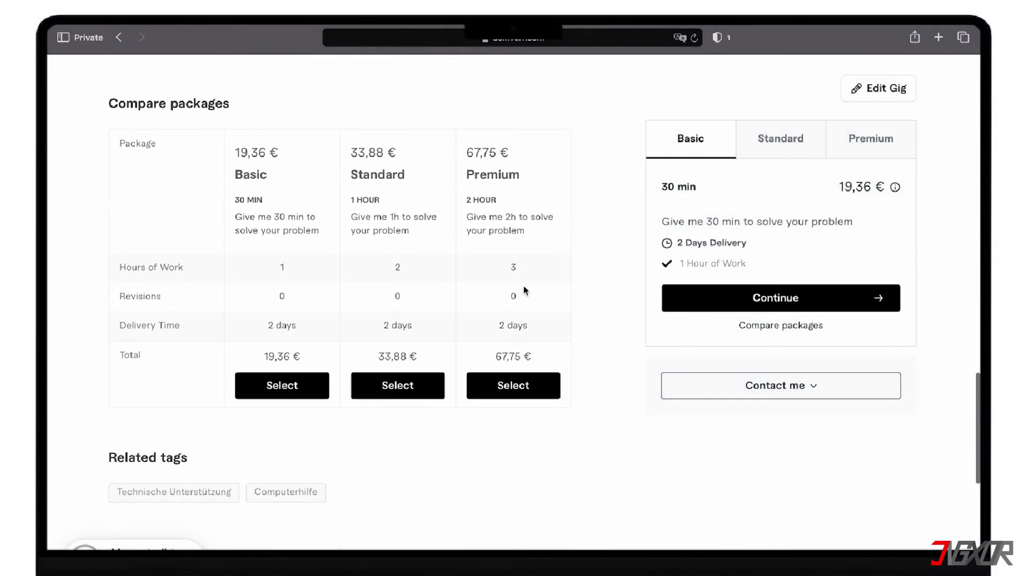